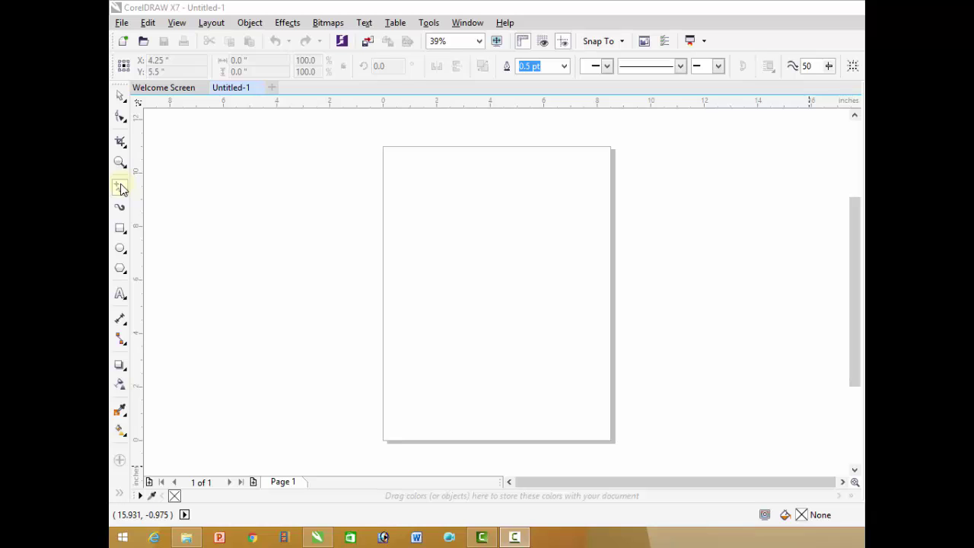
# Draw a wavy freehand curve across the upper page and start a straight line below it
pyautogui.click(121, 187)
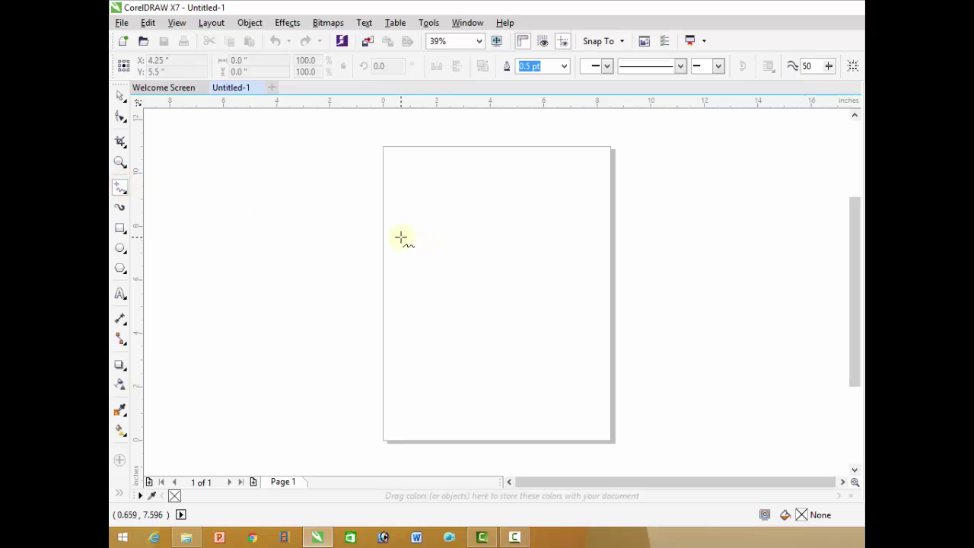
pyautogui.moveTo(401, 237)
pyautogui.mouseDown()
pyautogui.moveTo(409, 229)
pyautogui.moveTo(449, 243)
pyautogui.moveTo(464, 227)
pyautogui.moveTo(510, 246)
pyautogui.moveTo(586, 211)
pyautogui.moveTo(594, 217)
pyautogui.mouseUp()
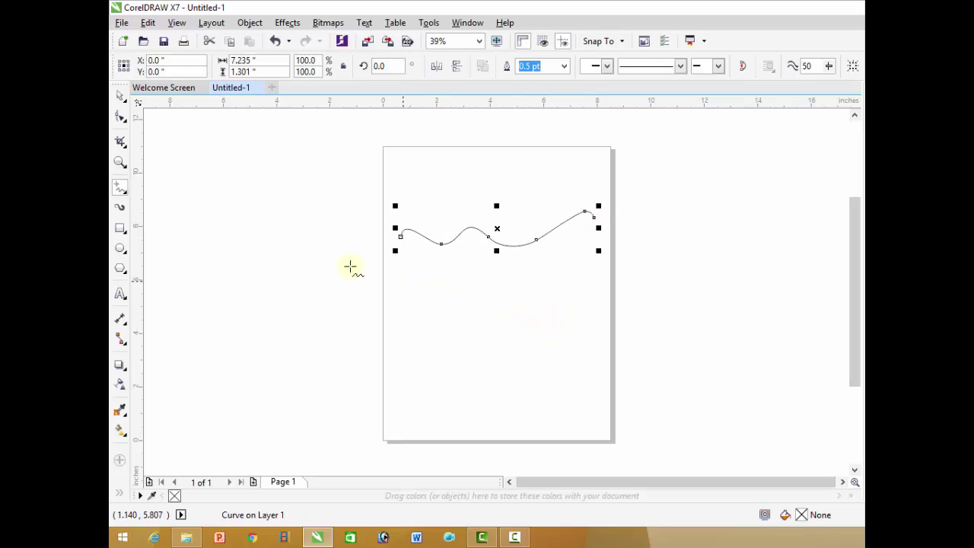
pyautogui.click(122, 192)
pyautogui.click(397, 318)
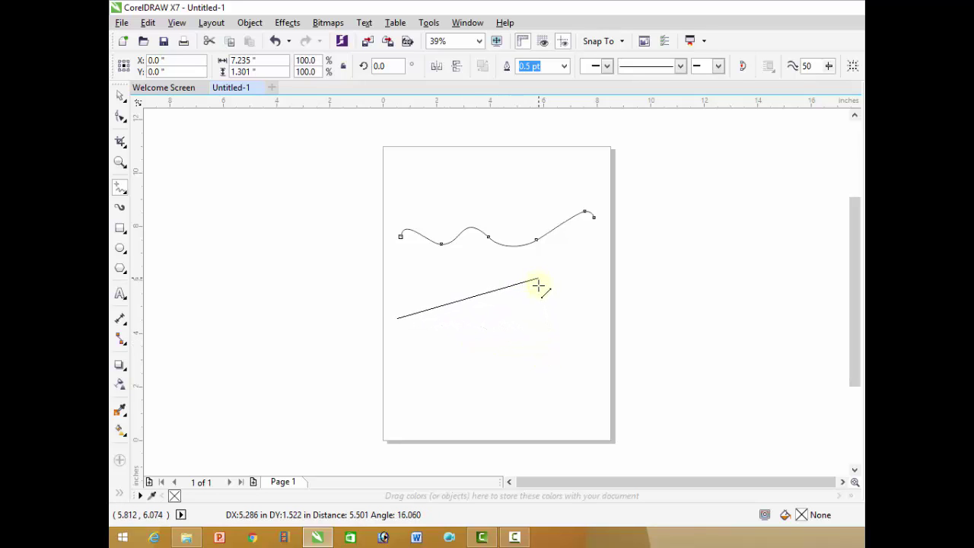
# Finish the diagonal line and add a horizontal line about 5.046 inches long beneath the wave
pyautogui.click(538, 383)
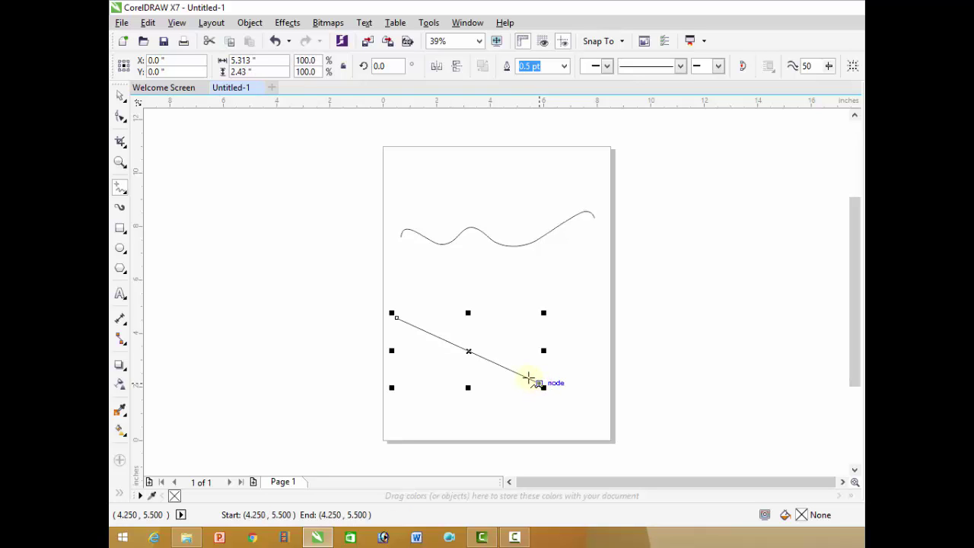
pyautogui.click(399, 283)
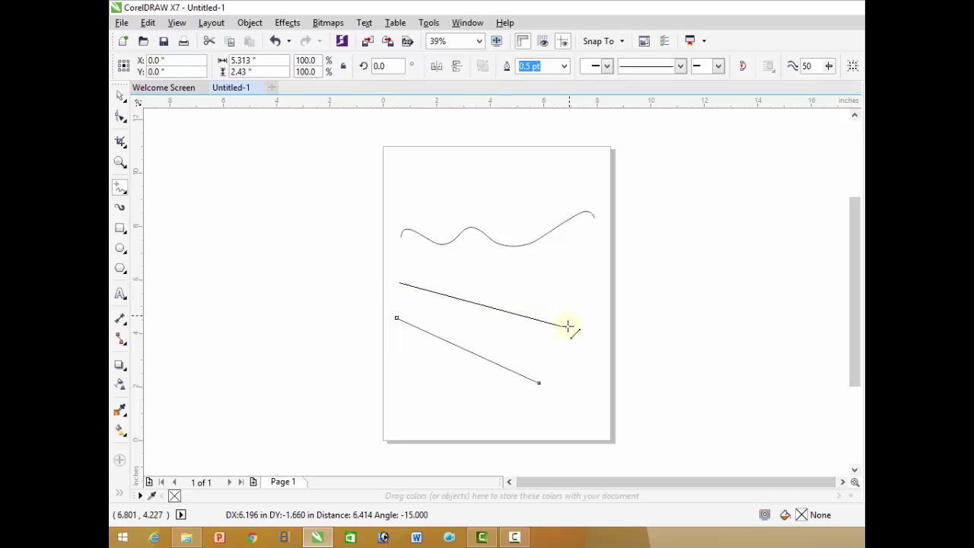
pyautogui.keyDown('ctrl'); pyautogui.click(564, 282); pyautogui.keyUp('ctrl')
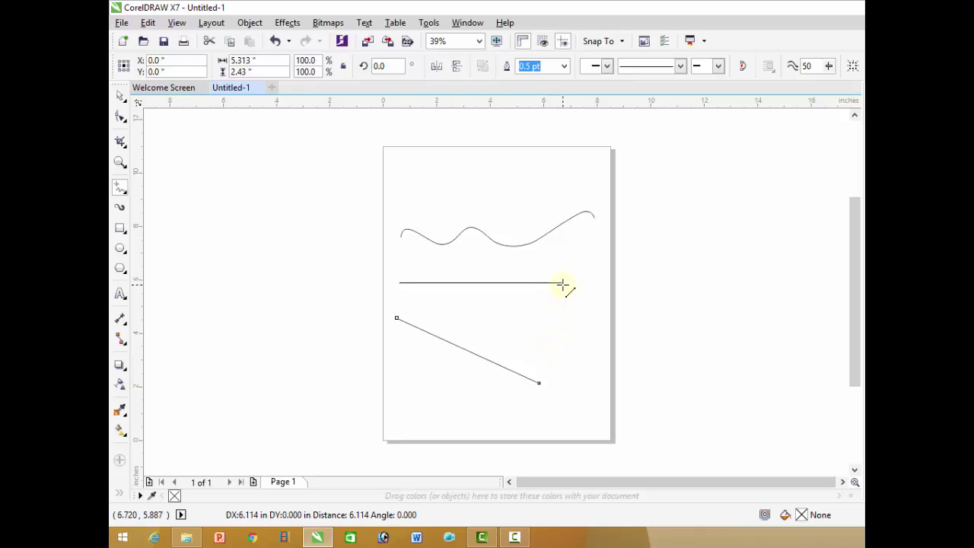
pyautogui.click(534, 284)
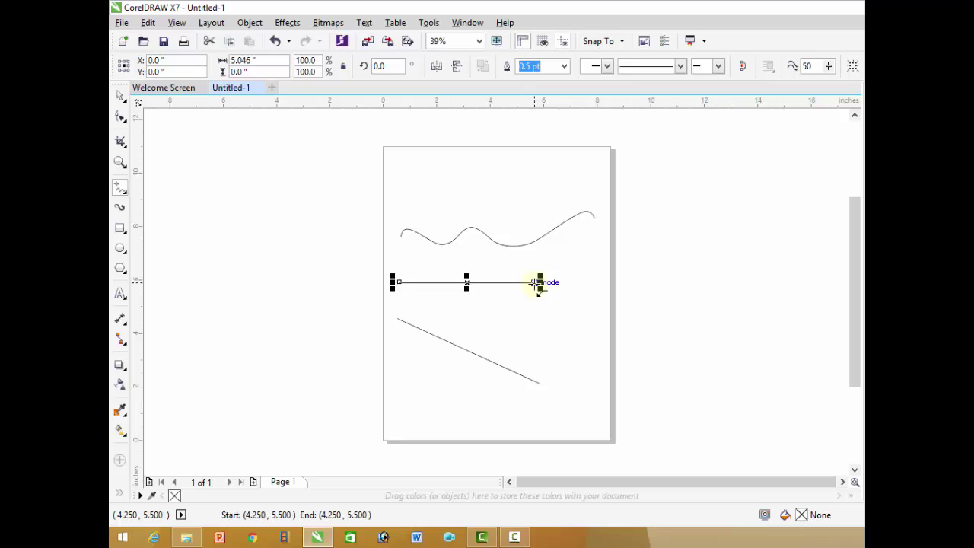
pyautogui.click(118, 190)
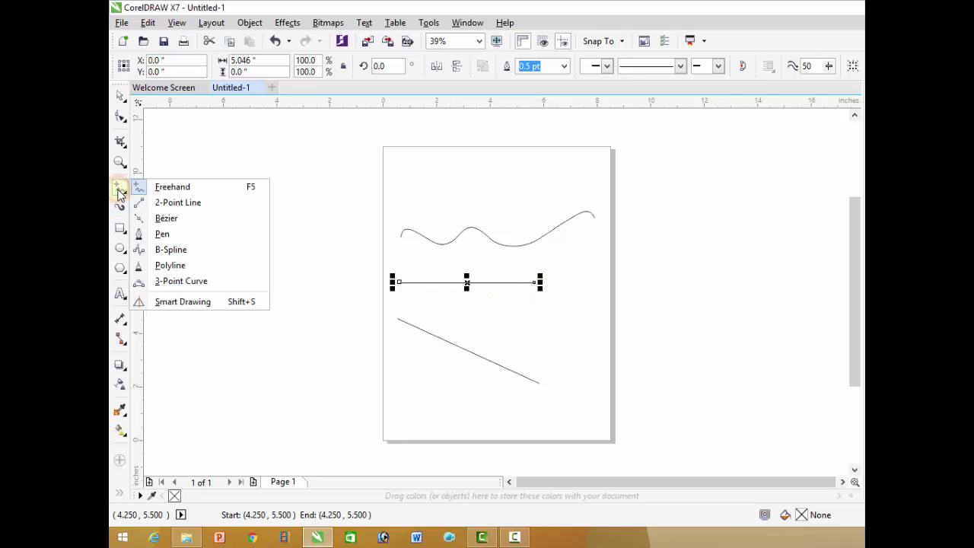
# Draw a connected angular multi-segment path with the 2-Point Line tool
pyautogui.click(119, 190)
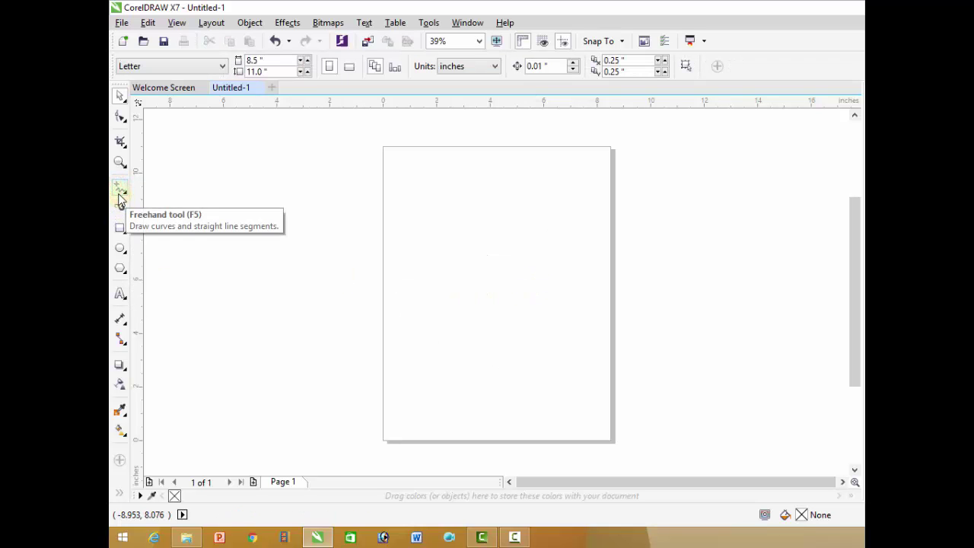
pyautogui.click(119, 199)
pyautogui.click(156, 210)
pyautogui.click(119, 189)
pyautogui.click(180, 202)
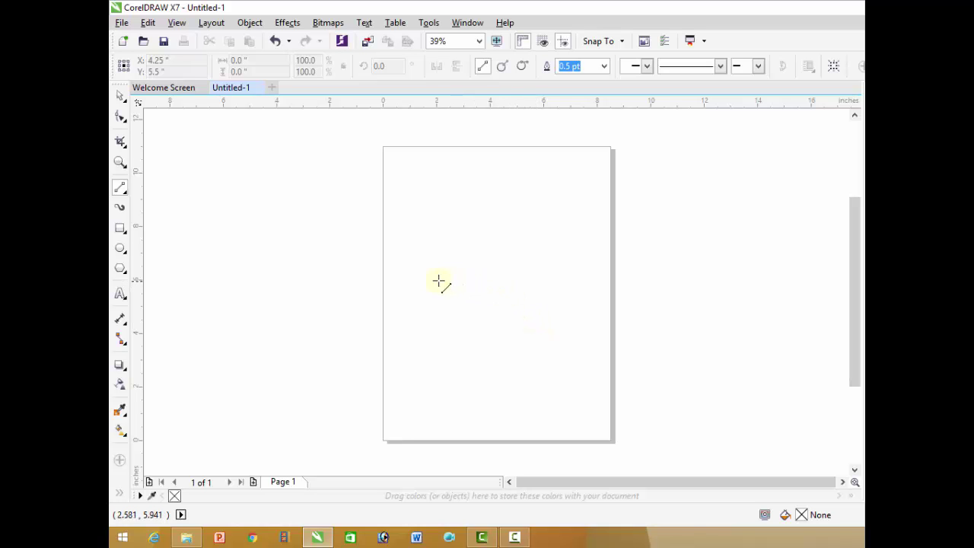
pyautogui.click(396, 278)
pyautogui.moveTo(400, 279); pyautogui.dragTo(509, 282)
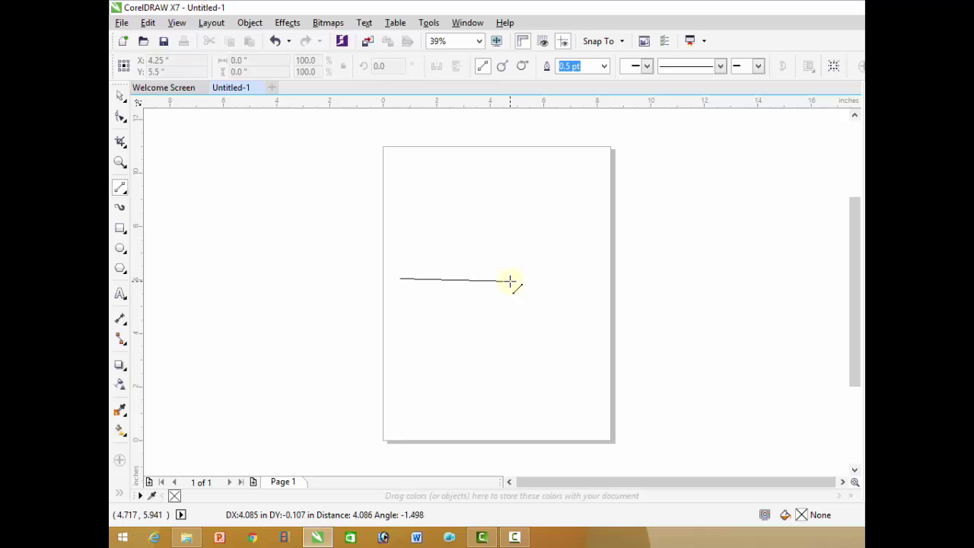
pyautogui.moveTo(510, 282); pyautogui.dragTo(541, 317)
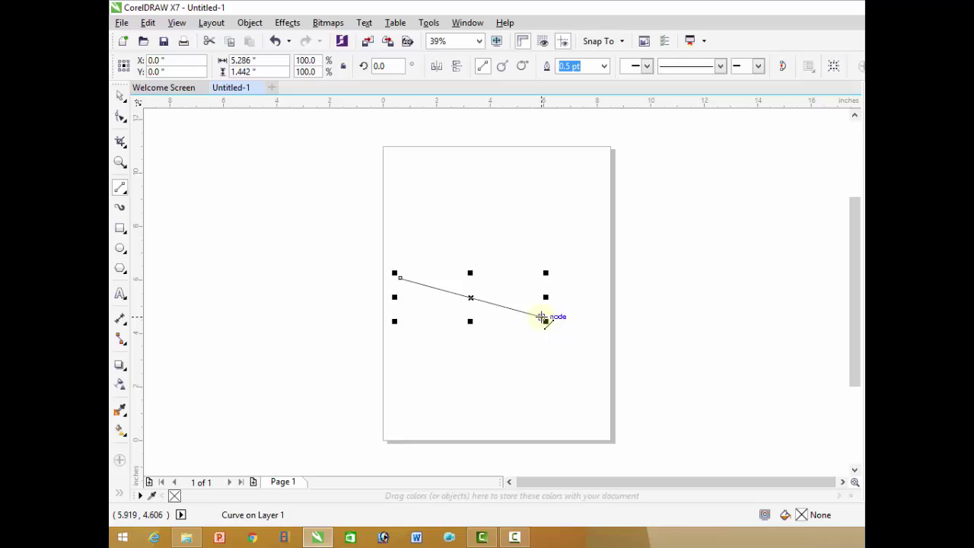
pyautogui.moveTo(541, 316); pyautogui.dragTo(715, 264)
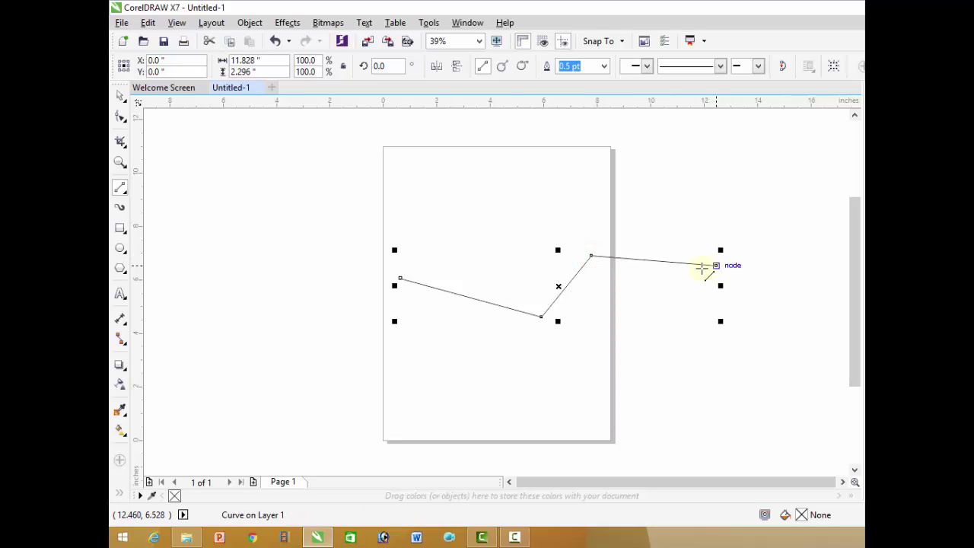
pyautogui.click(407, 369)
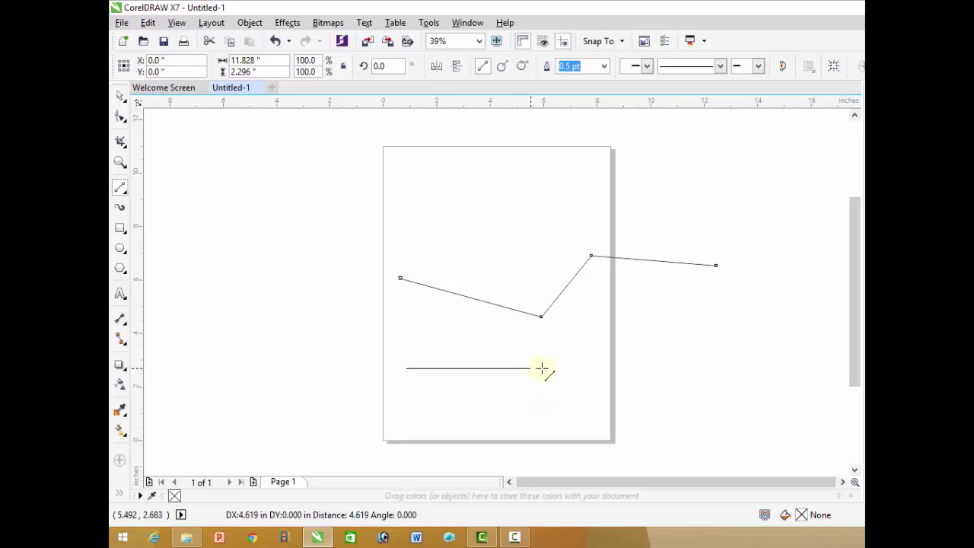
# Add a 6.007-inch horizontal line, then marquee-select both lines and delete them
pyautogui.doubleClick(572, 369)
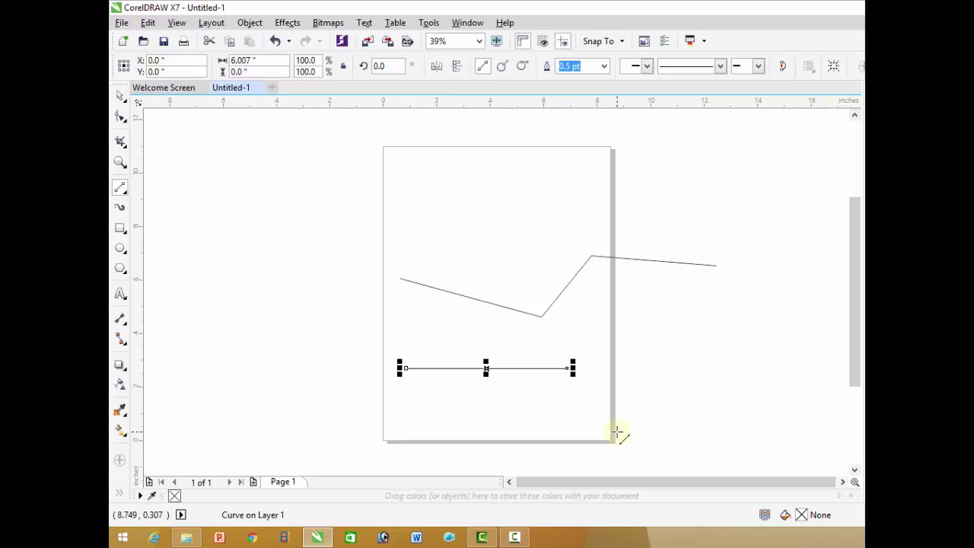
pyautogui.click(121, 114)
pyautogui.click(120, 95)
pyautogui.moveTo(342, 134); pyautogui.dragTo(746, 452)
pyautogui.press('Delete')
# Draw a multi-node Bézier path with a smooth bend curving down toward the lower left
pyautogui.click(122, 187)
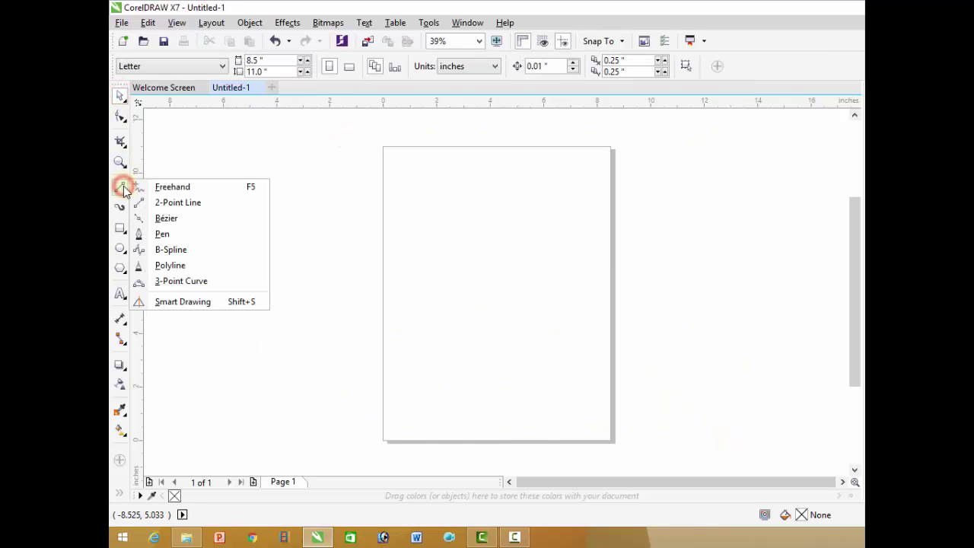
pyautogui.click(166, 217)
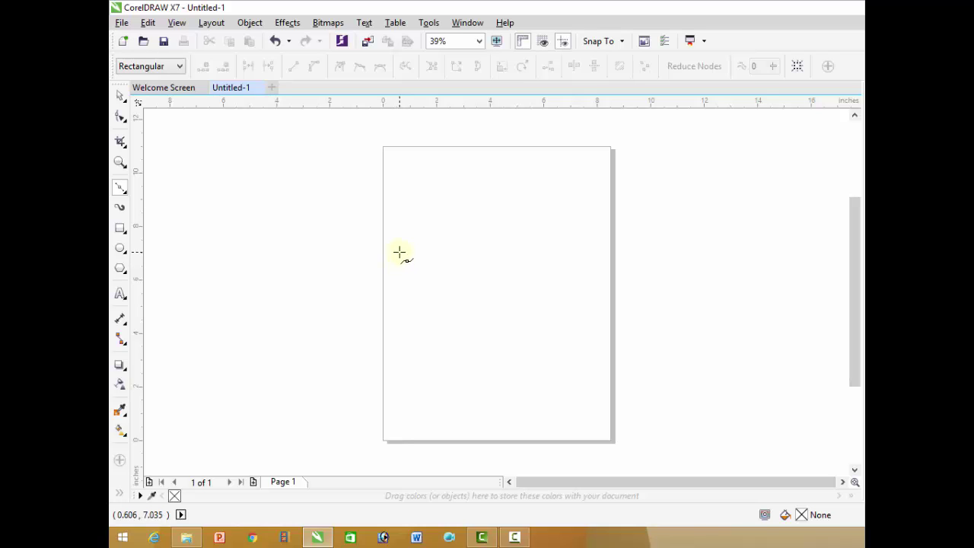
pyautogui.click(399, 252)
pyautogui.click(441, 229)
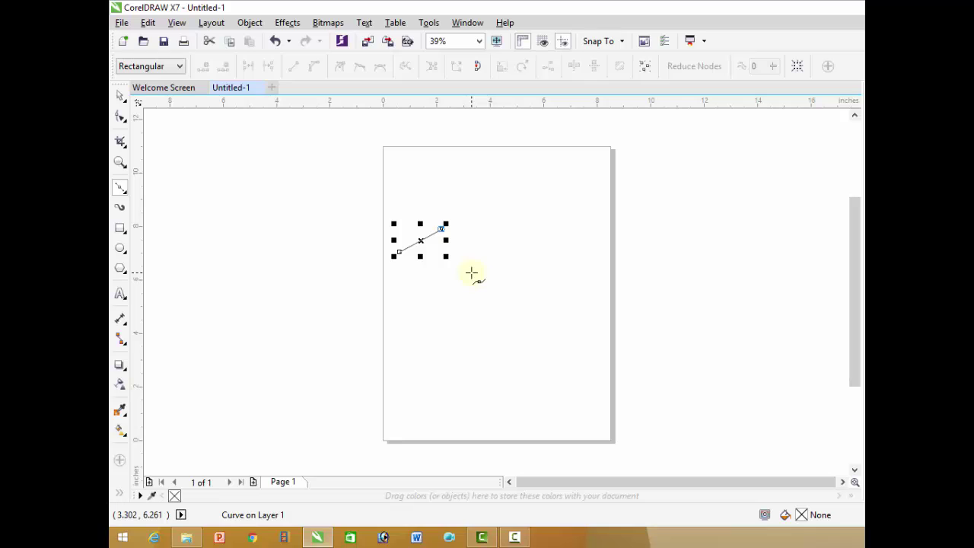
pyautogui.moveTo(471, 273); pyautogui.dragTo(452, 304)
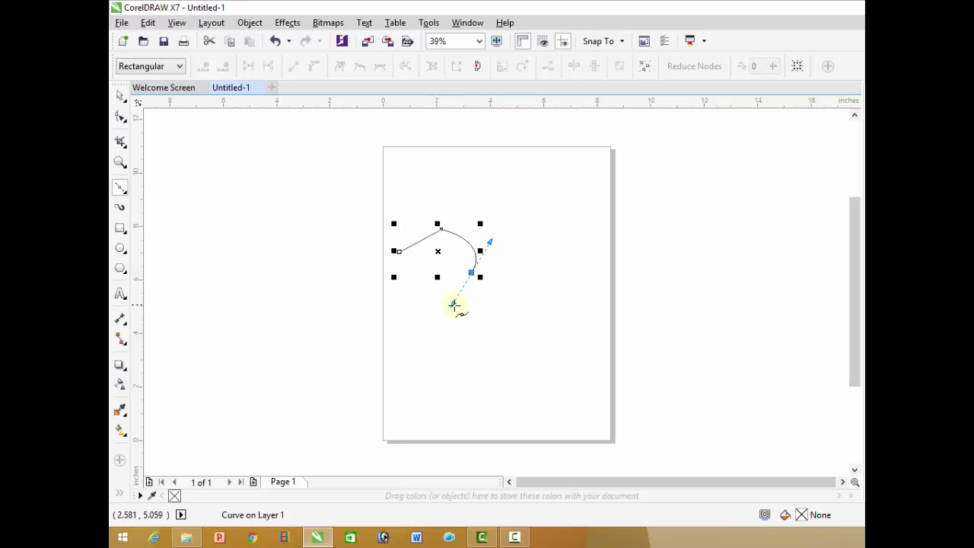
pyautogui.click(497, 322)
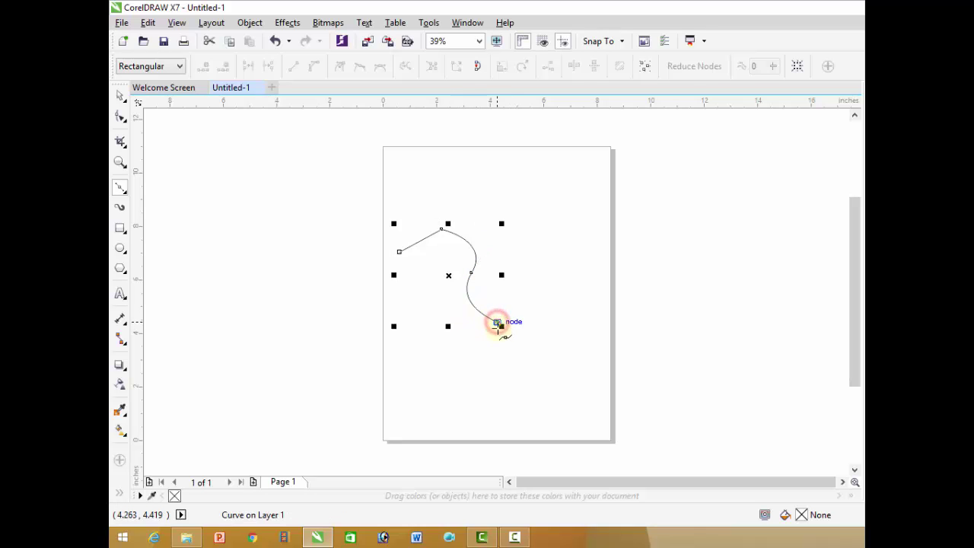
pyautogui.click(481, 368)
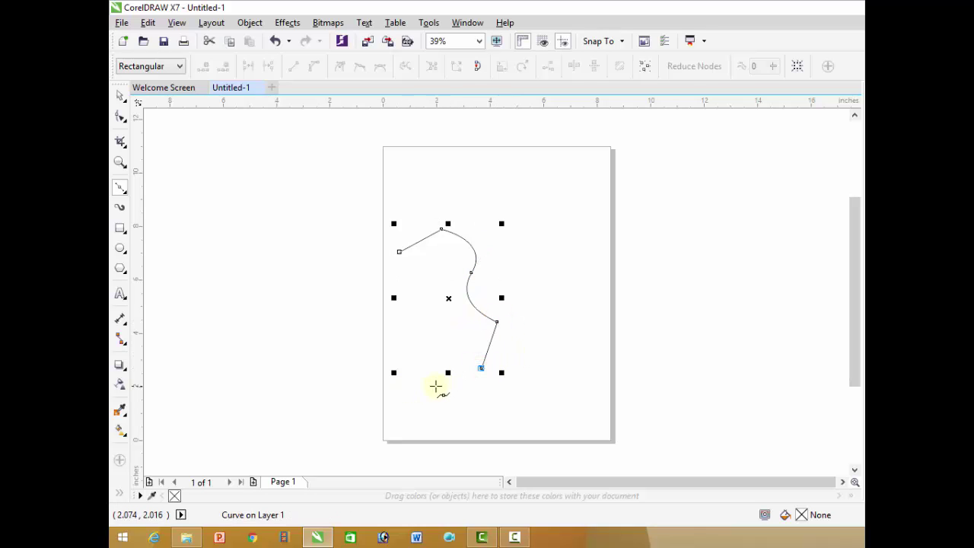
pyautogui.click(433, 385)
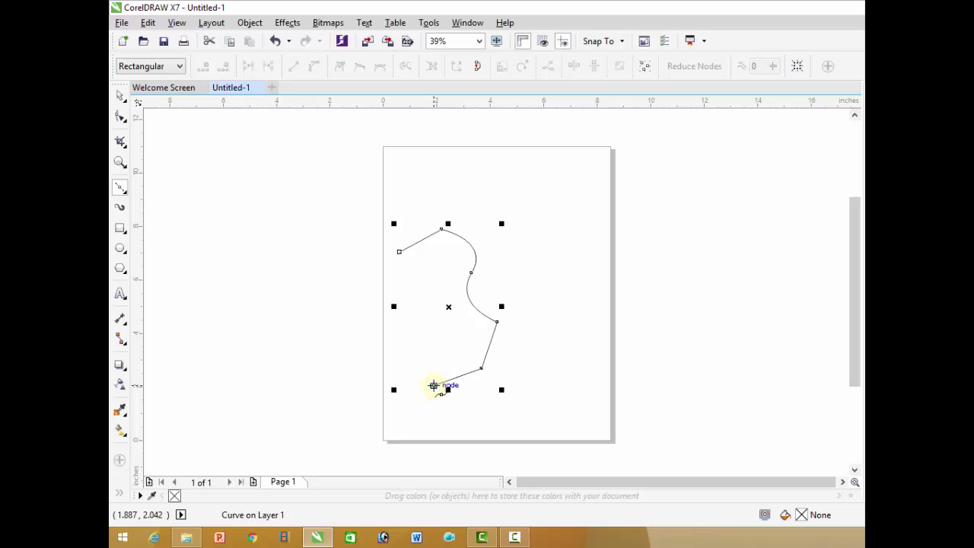
# Select the Bézier curve and delete it
pyautogui.click(120, 95)
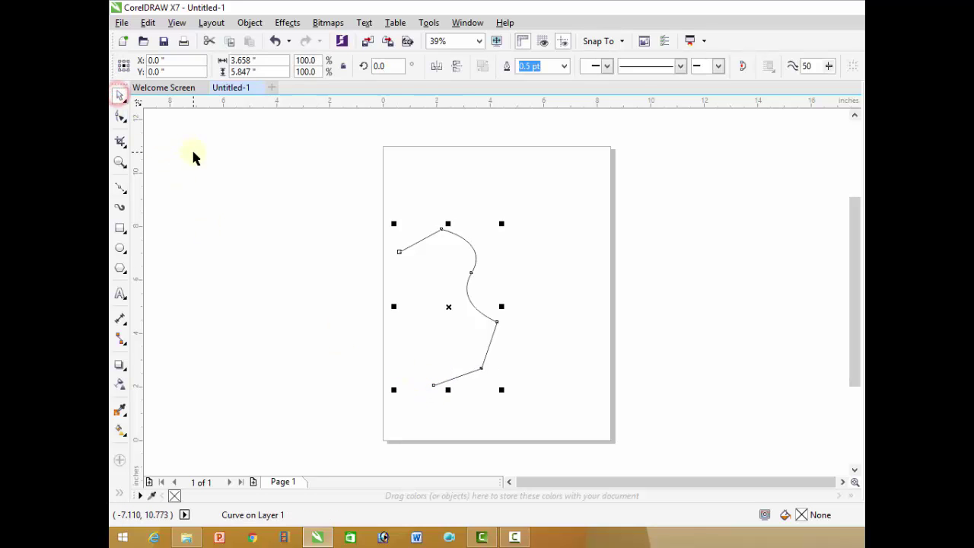
pyautogui.press('F10')
pyautogui.press('Delete')
pyautogui.click(127, 190)
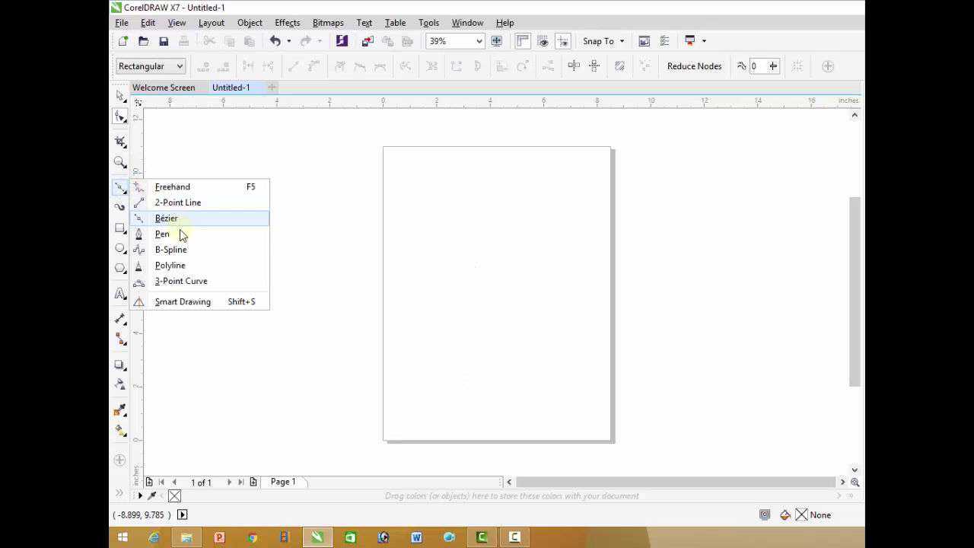
# Start a Pen path with a straight segment followed by zigzag straight segments
pyautogui.click(180, 236)
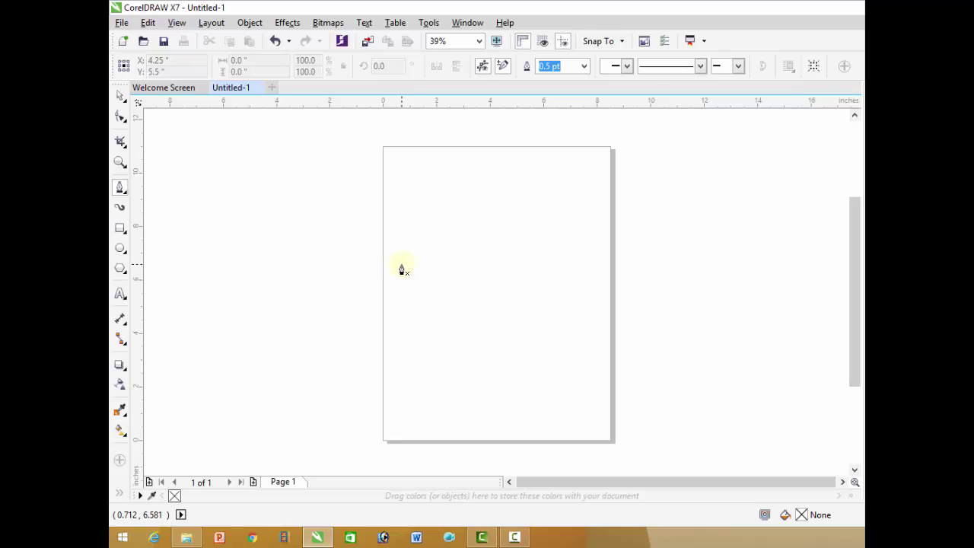
pyautogui.click(401, 264)
pyautogui.doubleClick(445, 232)
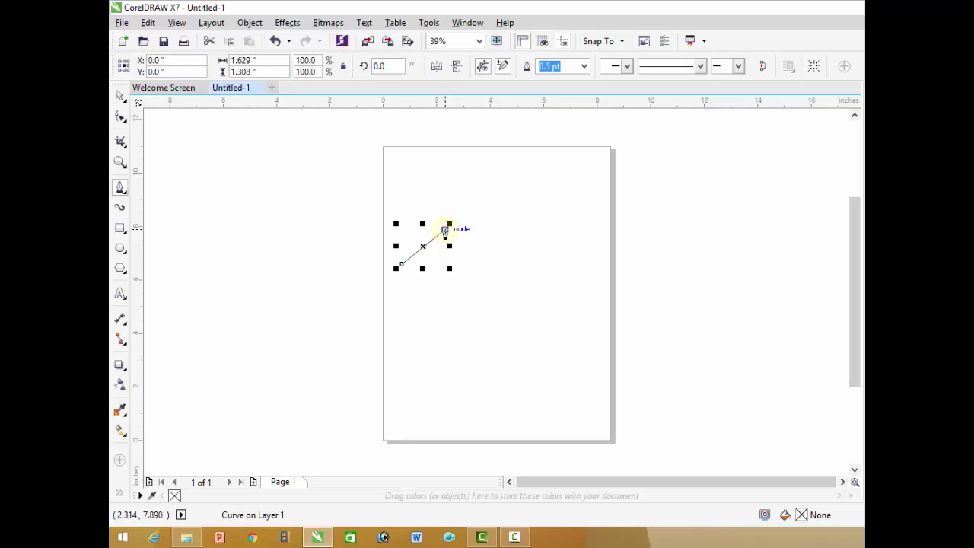
pyautogui.click(444, 230)
pyautogui.click(480, 280)
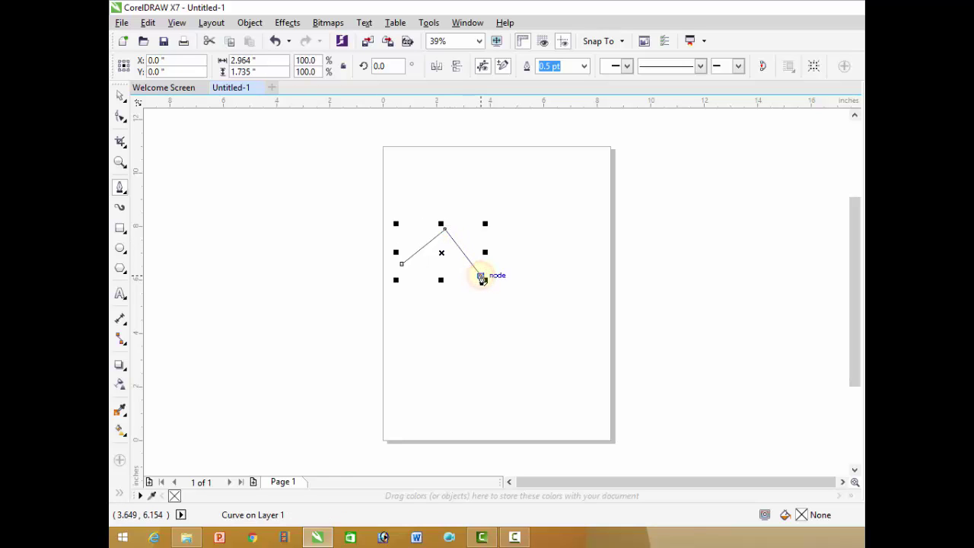
pyautogui.click(531, 237)
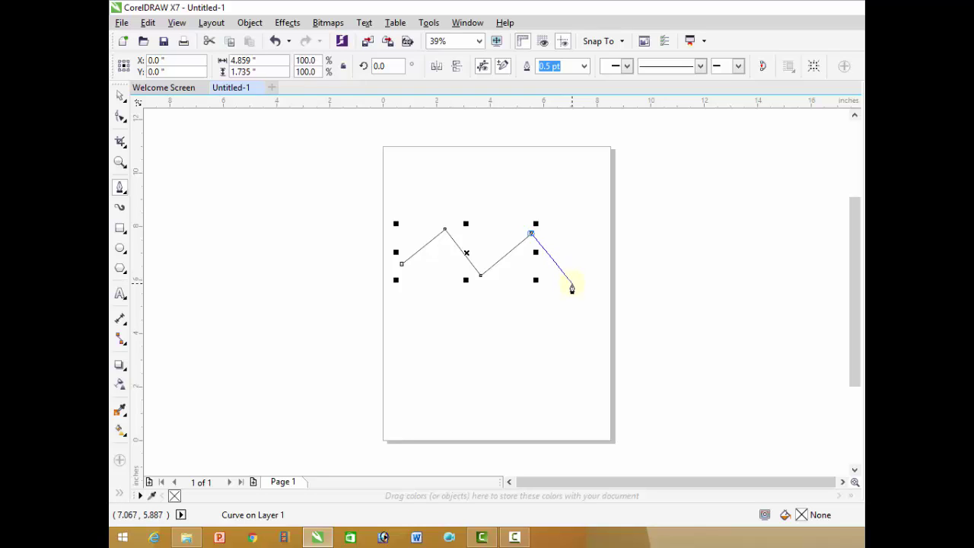
# Extend the Pen path with a smooth curve and leftward line, finish it, then delete it
pyautogui.moveTo(572, 285)
pyautogui.mouseDown()
pyautogui.moveTo(539, 311)
pyautogui.moveTo(586, 307)
pyautogui.moveTo(611, 269)
pyautogui.mouseUp()
pyautogui.click(637, 347)
pyautogui.click(559, 349)
pyautogui.doubleClick(526, 352)
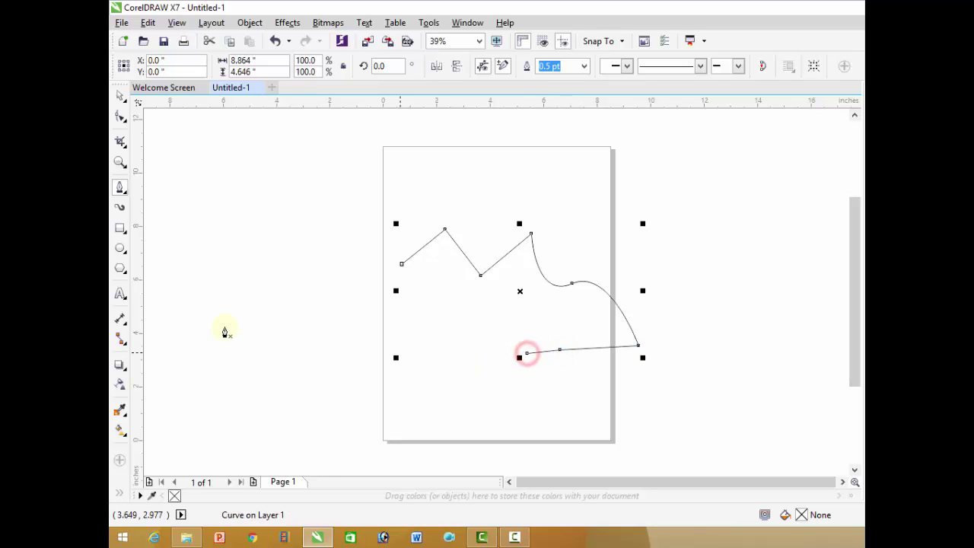
pyautogui.click(122, 96)
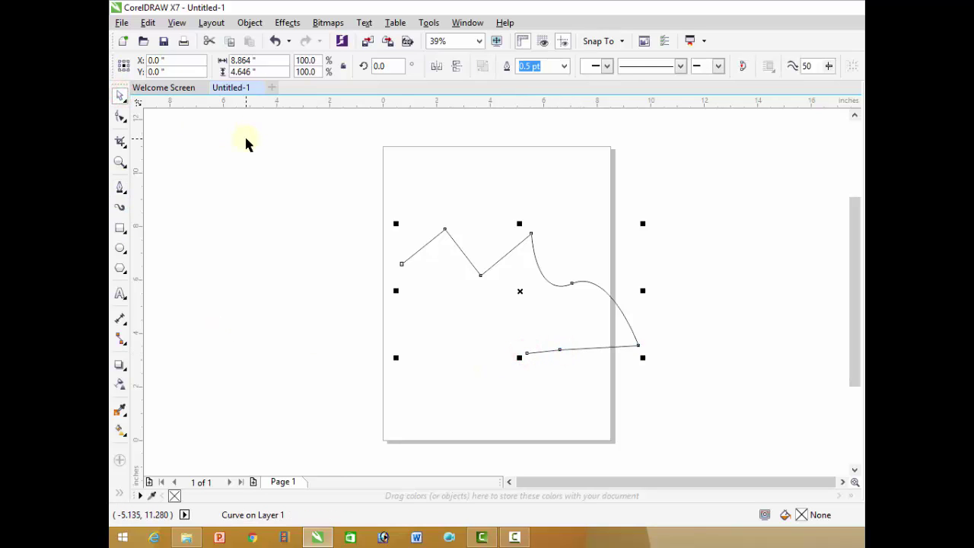
pyautogui.press('Delete')
# Draw an 11.561 × 1.453-inch B-Spline wave through six control points and select it
pyautogui.click(122, 188)
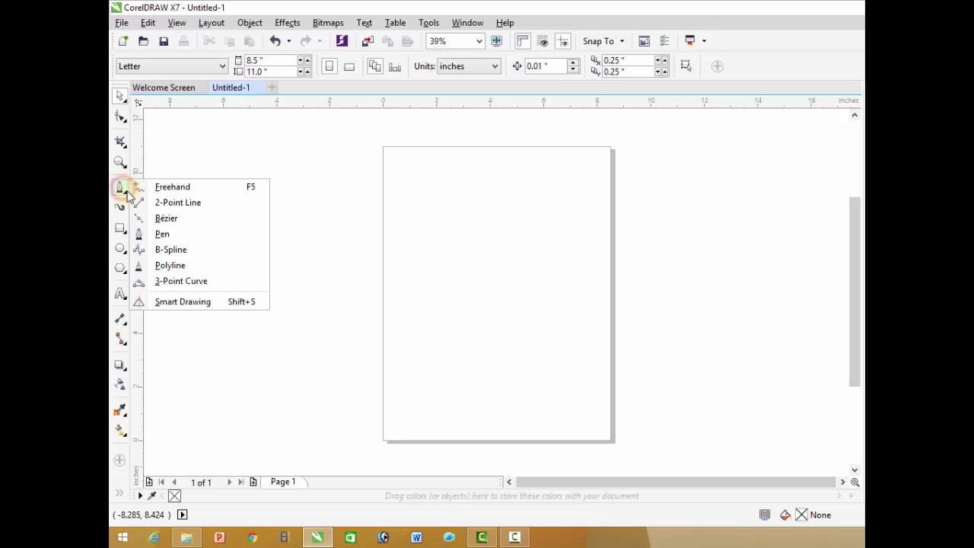
pyautogui.click(195, 252)
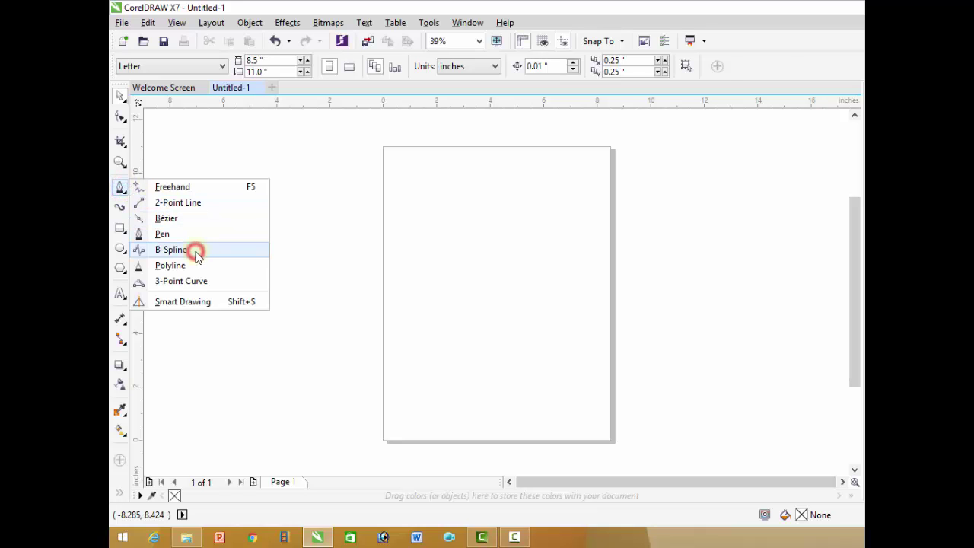
pyautogui.click(407, 281)
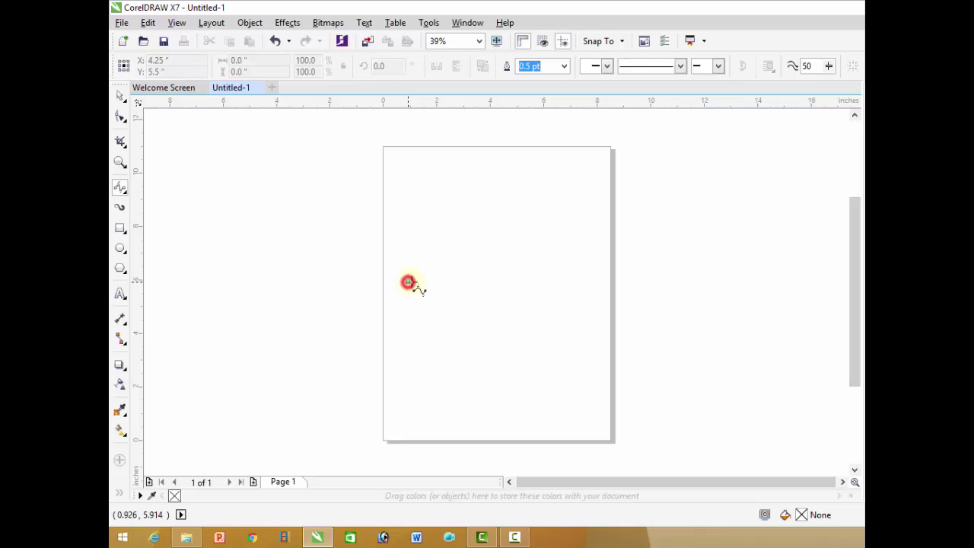
pyautogui.click(463, 245)
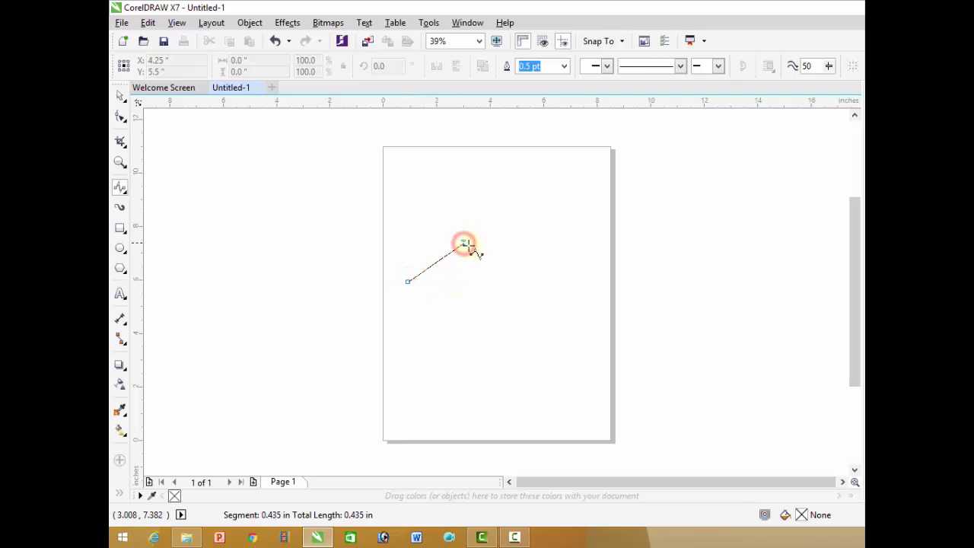
pyautogui.click(524, 302)
pyautogui.click(585, 239)
pyautogui.click(660, 313)
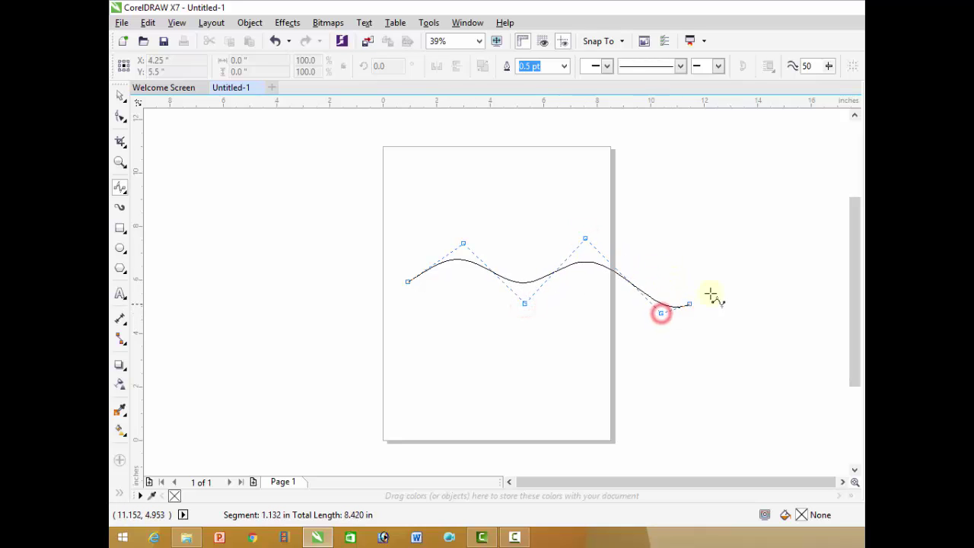
pyautogui.click(716, 253)
pyautogui.doubleClick(716, 252)
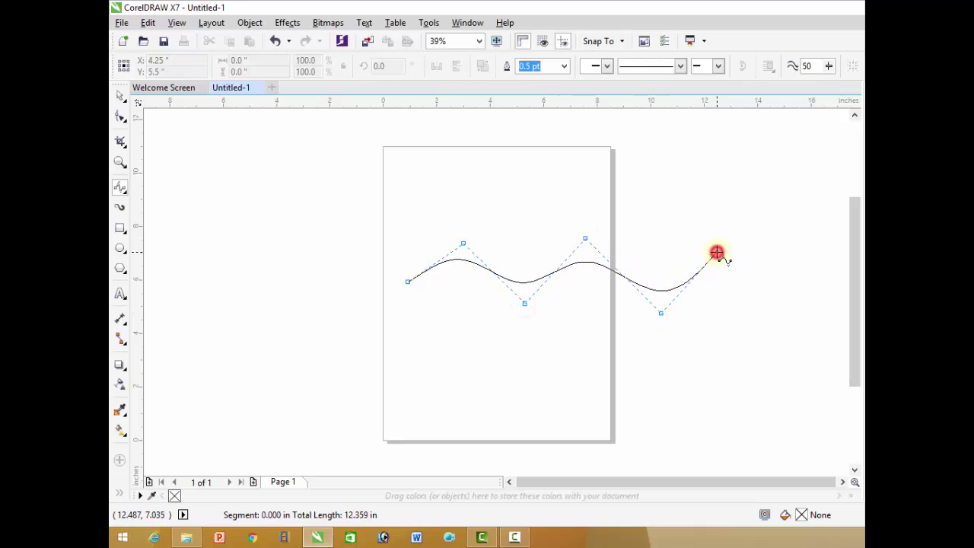
pyautogui.click(120, 95)
pyautogui.click(473, 261)
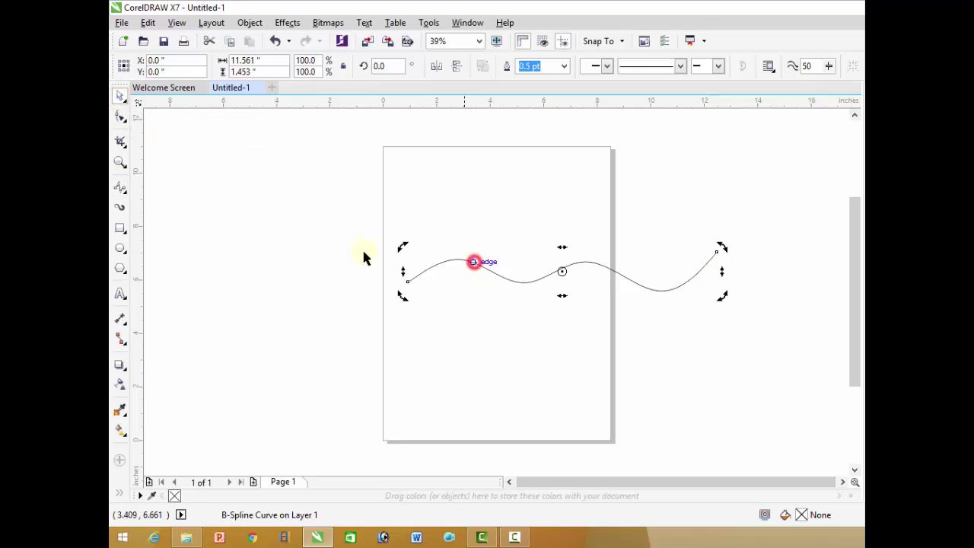
# Drag the B-Spline's control points to reshape its bends and lower its start, then delete it
pyautogui.click(119, 116)
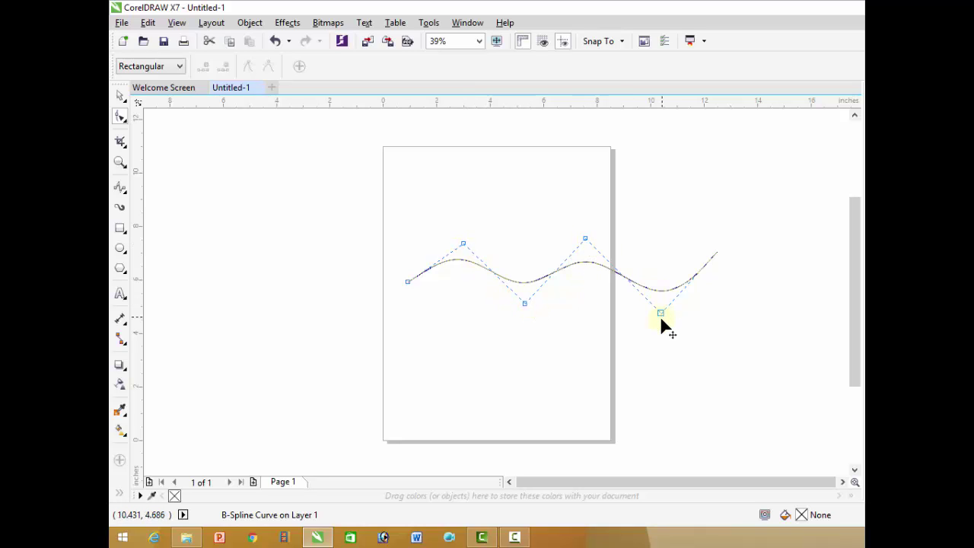
pyautogui.moveTo(660, 312)
pyautogui.mouseDown()
pyautogui.moveTo(667, 299)
pyautogui.moveTo(665, 318)
pyautogui.mouseUp()
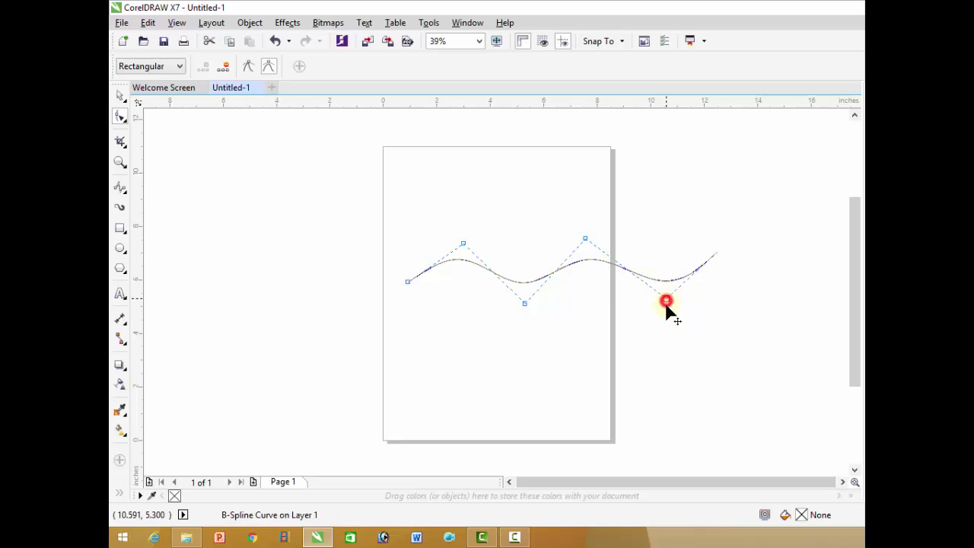
pyautogui.moveTo(585, 240); pyautogui.dragTo(583, 244)
pyautogui.click(587, 245)
pyautogui.moveTo(524, 304); pyautogui.dragTo(497, 322)
pyautogui.moveTo(409, 283); pyautogui.dragTo(409, 296)
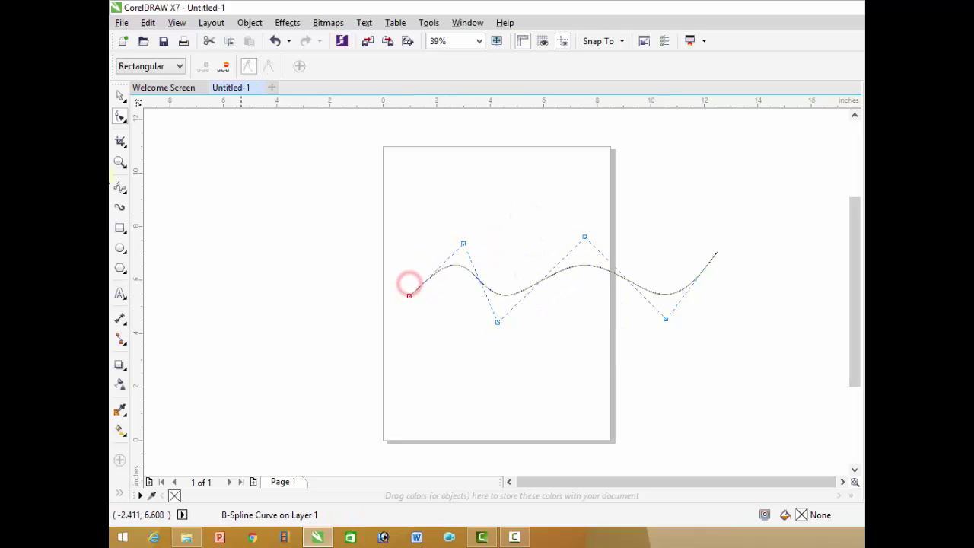
pyautogui.click(121, 91)
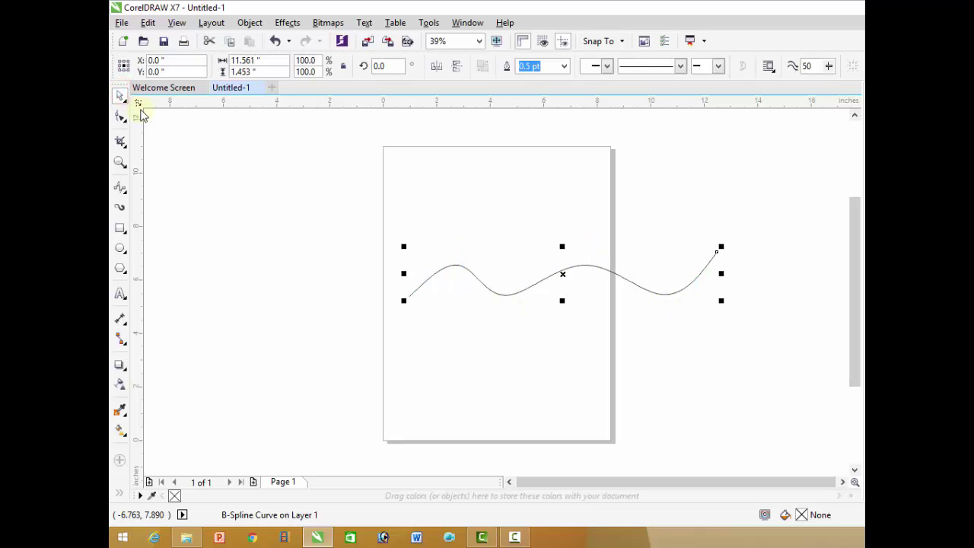
pyautogui.press('Delete')
# Draw an 11.802 × 6.328-inch Polyline mixing straight corners and a freehand loop, then delete it
pyautogui.click(122, 190)
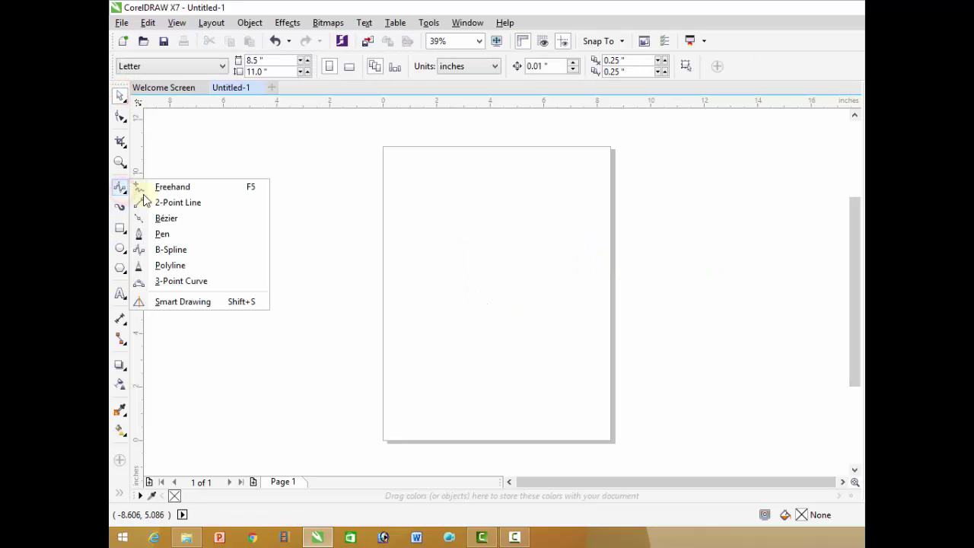
pyautogui.click(185, 267)
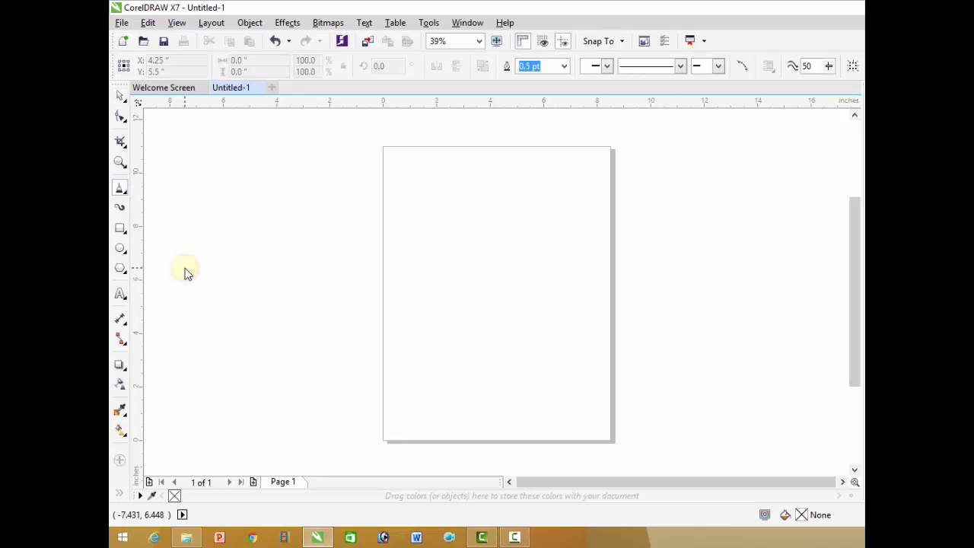
pyautogui.click(391, 248)
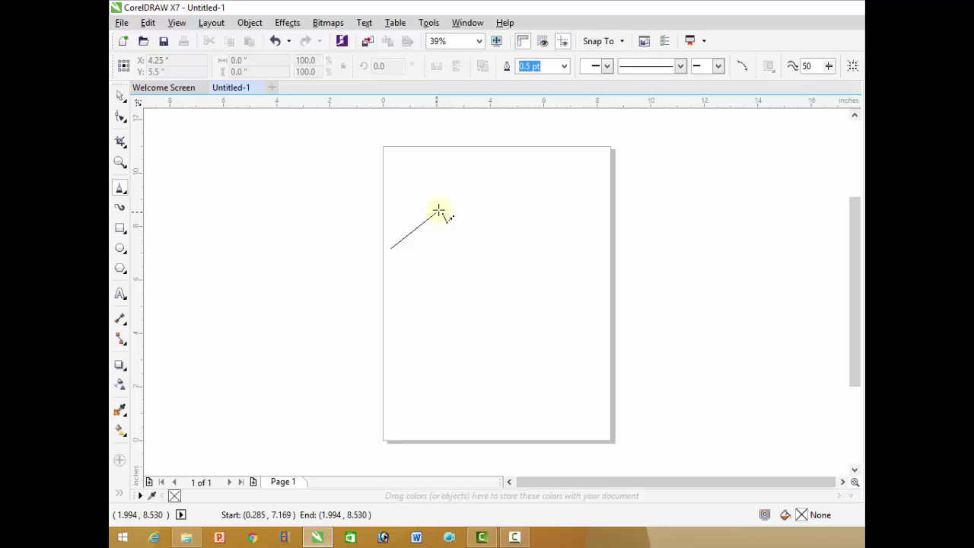
pyautogui.click(445, 205)
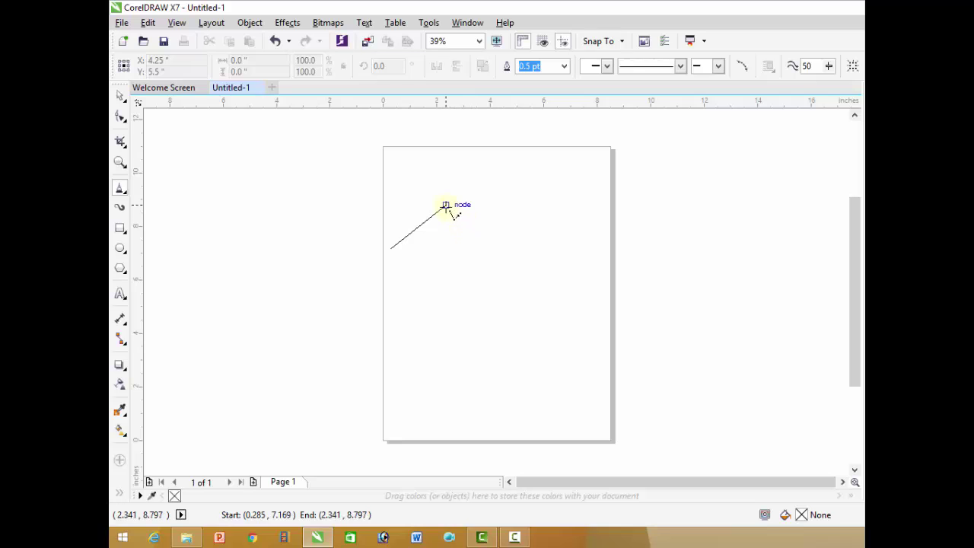
pyautogui.click(485, 252)
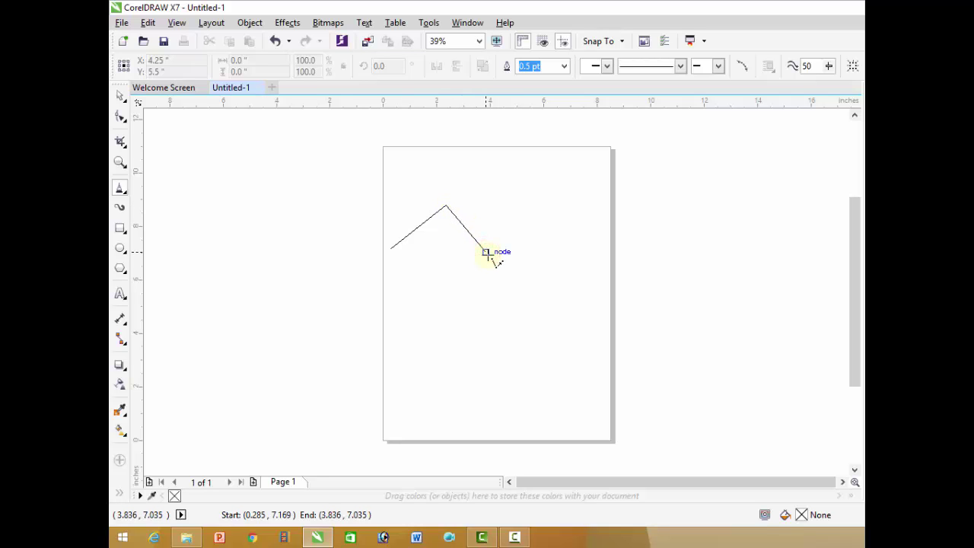
pyautogui.moveTo(485, 252)
pyautogui.mouseDown()
pyautogui.moveTo(525, 306)
pyautogui.moveTo(523, 324)
pyautogui.moveTo(453, 348)
pyautogui.moveTo(438, 344)
pyautogui.moveTo(429, 306)
pyautogui.moveTo(410, 340)
pyautogui.moveTo(364, 328)
pyautogui.moveTo(310, 373)
pyautogui.moveTo(267, 331)
pyautogui.moveTo(306, 289)
pyautogui.moveTo(266, 259)
pyautogui.moveTo(256, 274)
pyautogui.moveTo(217, 230)
pyautogui.moveTo(239, 215)
pyautogui.moveTo(300, 207)
pyautogui.moveTo(322, 221)
pyautogui.mouseUp()
pyautogui.click(321, 221)
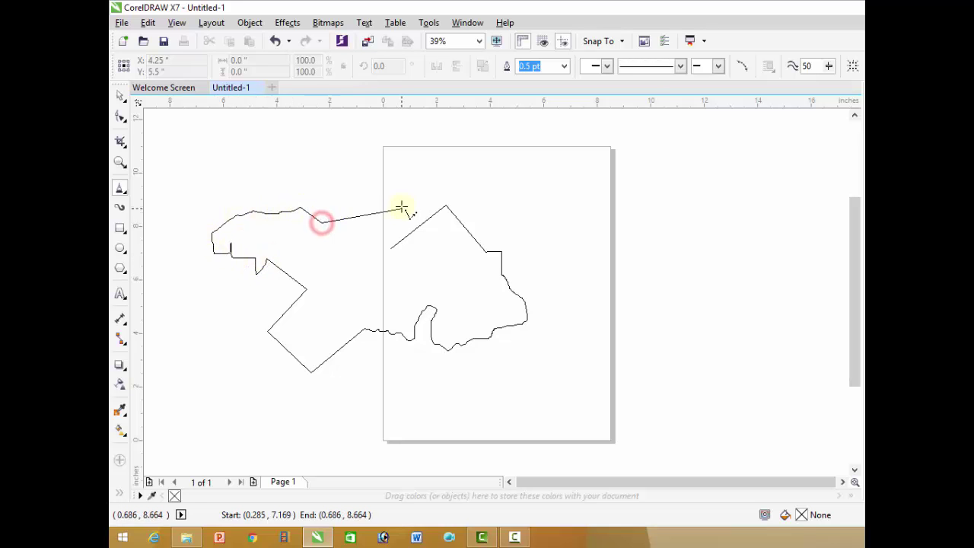
pyautogui.click(370, 202)
pyautogui.click(119, 95)
pyautogui.press('Delete')
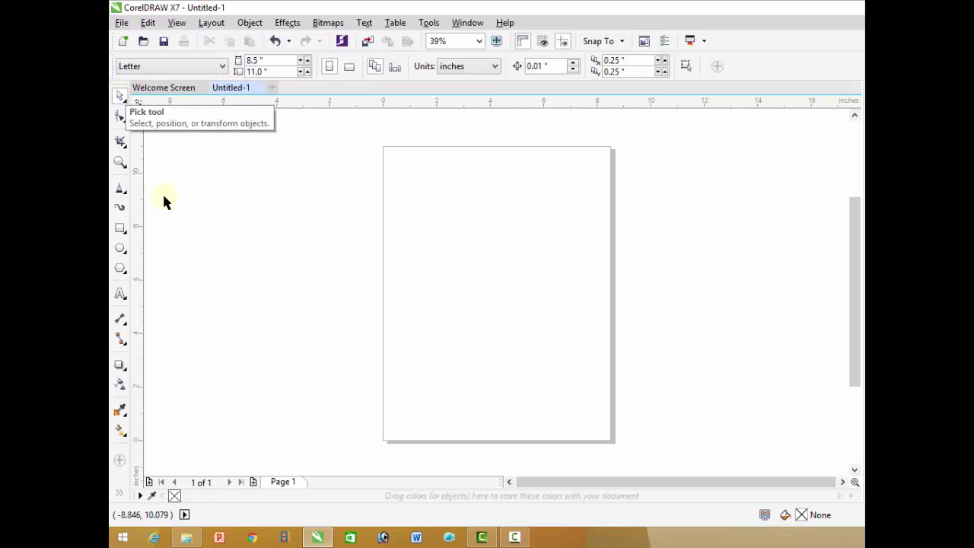
# Draw a 3.383 × 1.503-inch arched 3-Point Curve and select it
pyautogui.click(123, 189)
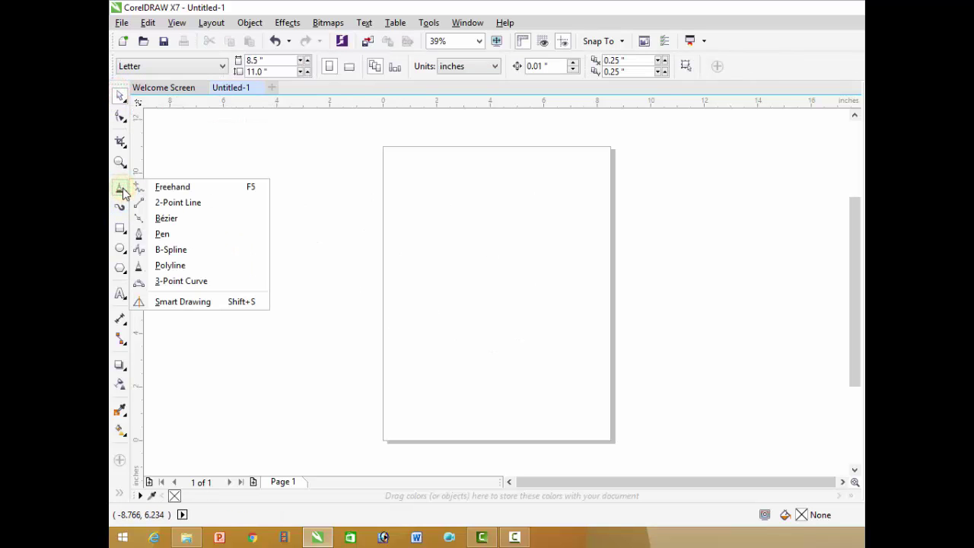
pyautogui.click(201, 286)
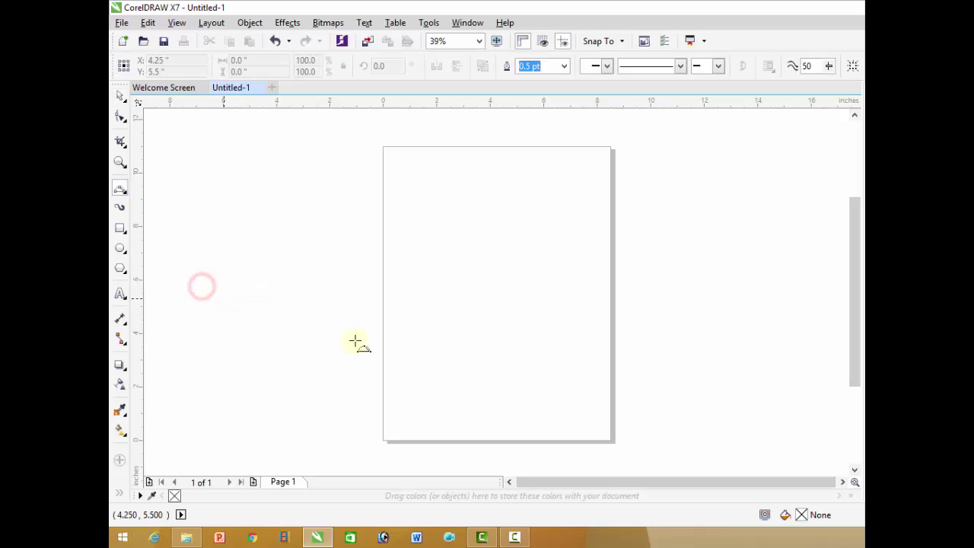
pyautogui.click(403, 333)
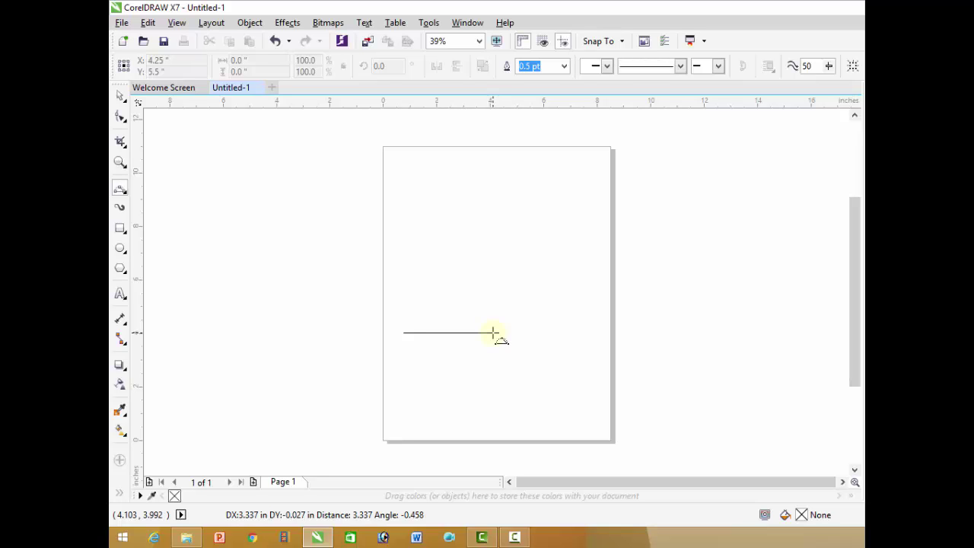
pyautogui.moveTo(489, 333); pyautogui.dragTo(493, 333)
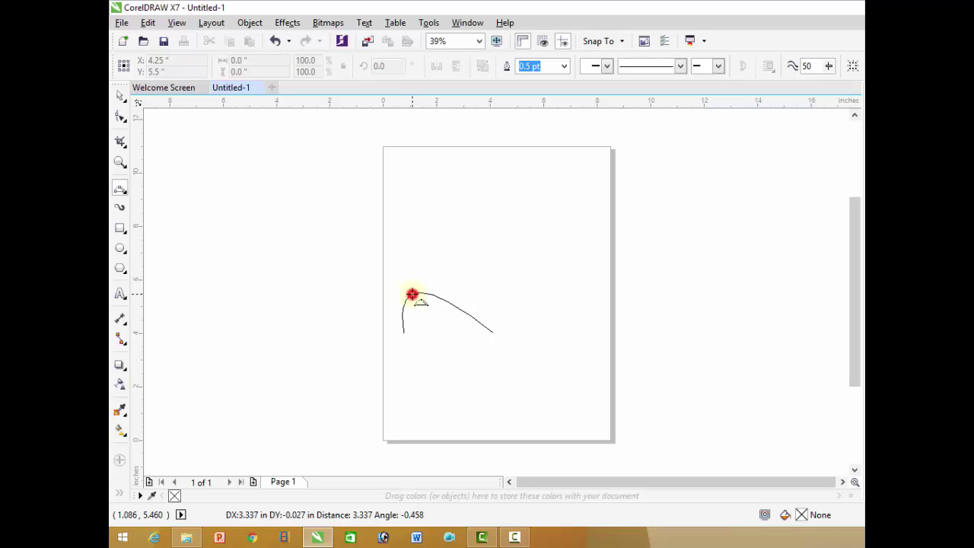
pyautogui.click(411, 295)
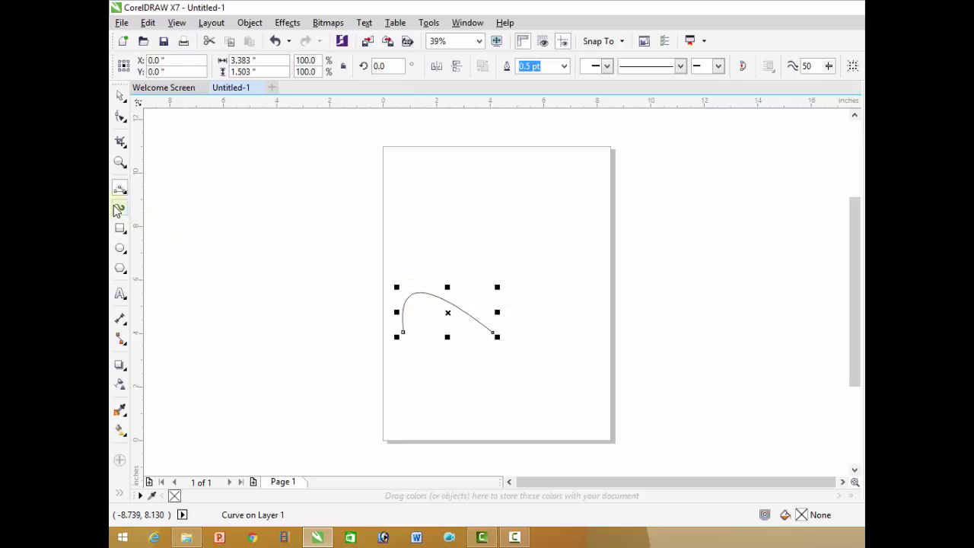
pyautogui.click(119, 95)
# Delete the 3-point curve, then sketch an irregular jagged outline with Smart Drawing
pyautogui.press('Delete')
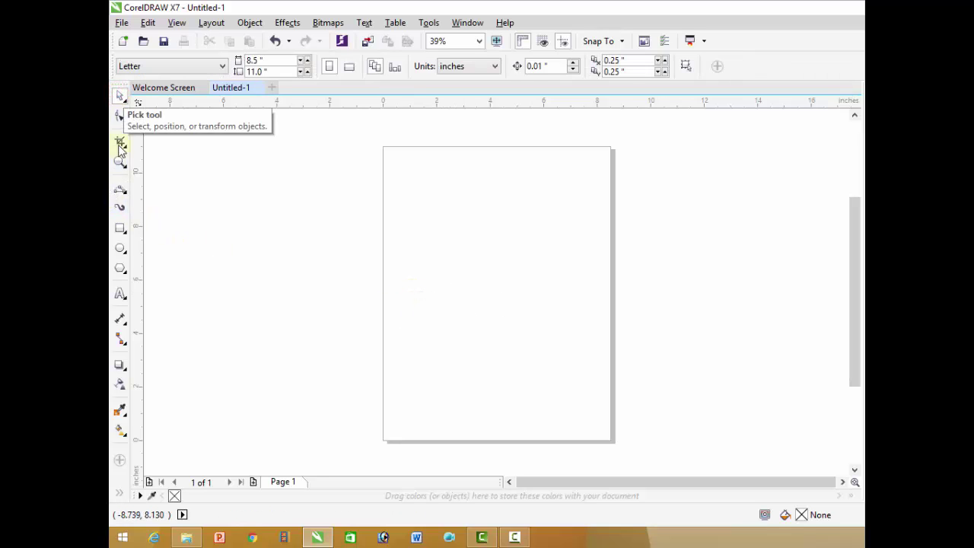
pyautogui.click(119, 190)
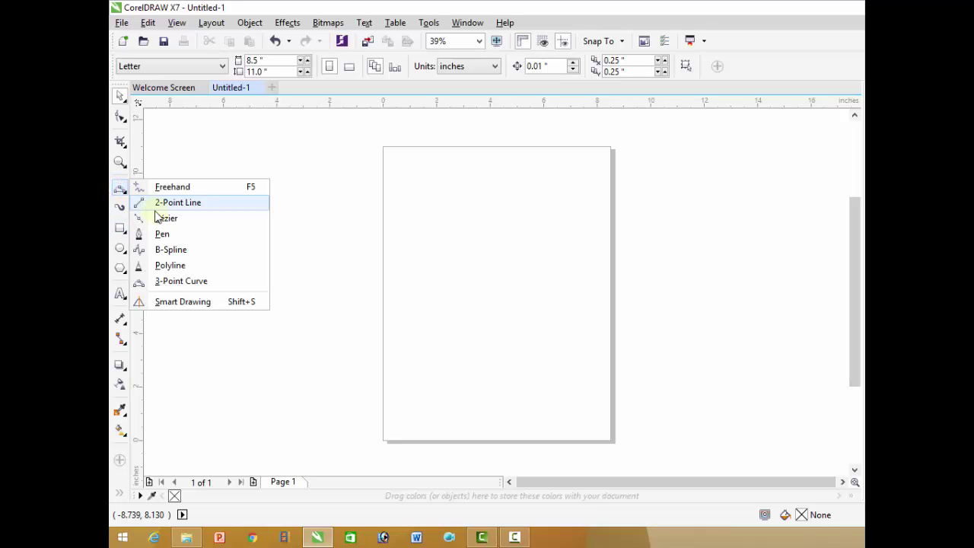
pyautogui.click(215, 305)
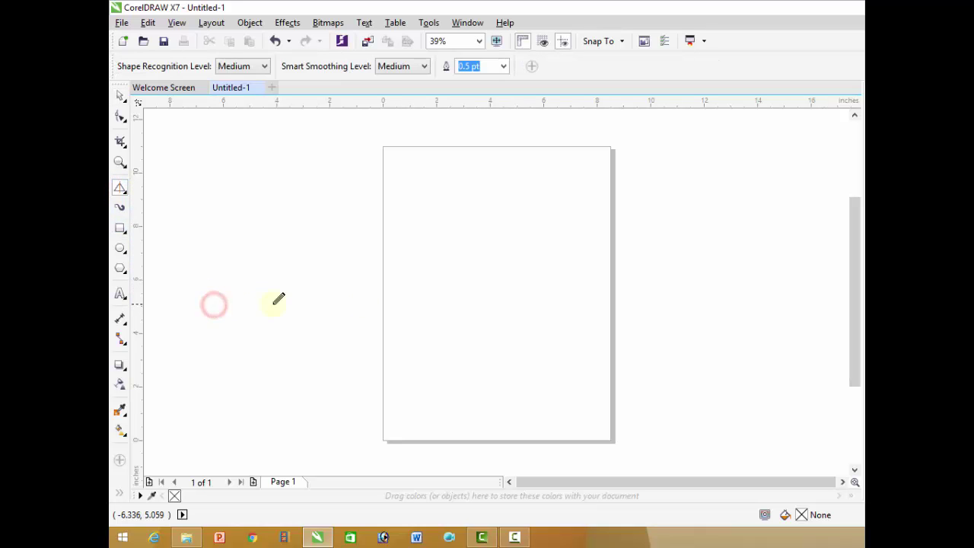
pyautogui.moveTo(475, 181)
pyautogui.mouseDown()
pyautogui.moveTo(465, 214)
pyautogui.moveTo(403, 257)
pyautogui.moveTo(406, 288)
pyautogui.moveTo(434, 309)
pyautogui.moveTo(400, 384)
pyautogui.moveTo(404, 408)
pyautogui.moveTo(501, 375)
pyautogui.moveTo(538, 341)
pyautogui.moveTo(528, 312)
pyautogui.moveTo(555, 280)
pyautogui.moveTo(558, 258)
pyautogui.moveTo(525, 272)
pyautogui.moveTo(499, 252)
pyautogui.moveTo(536, 225)
pyautogui.mouseUp()
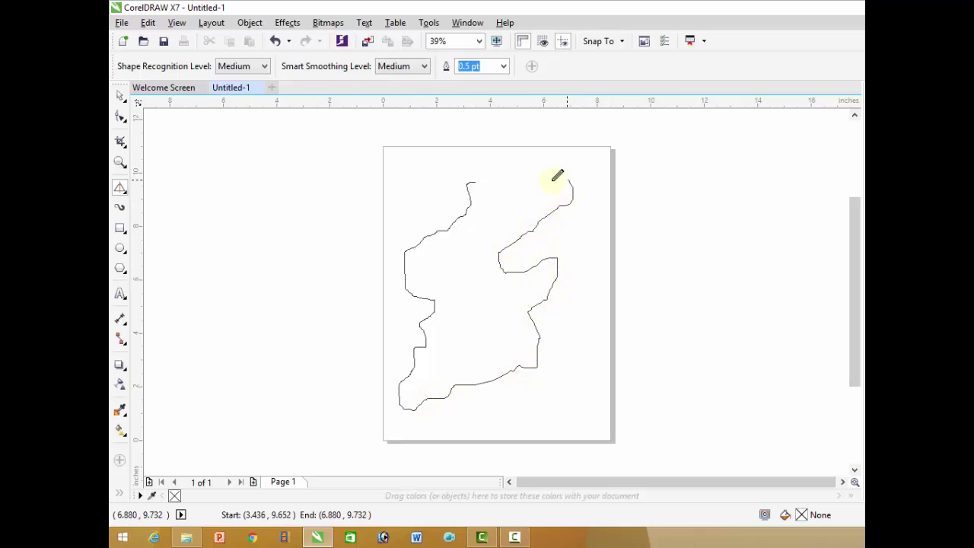